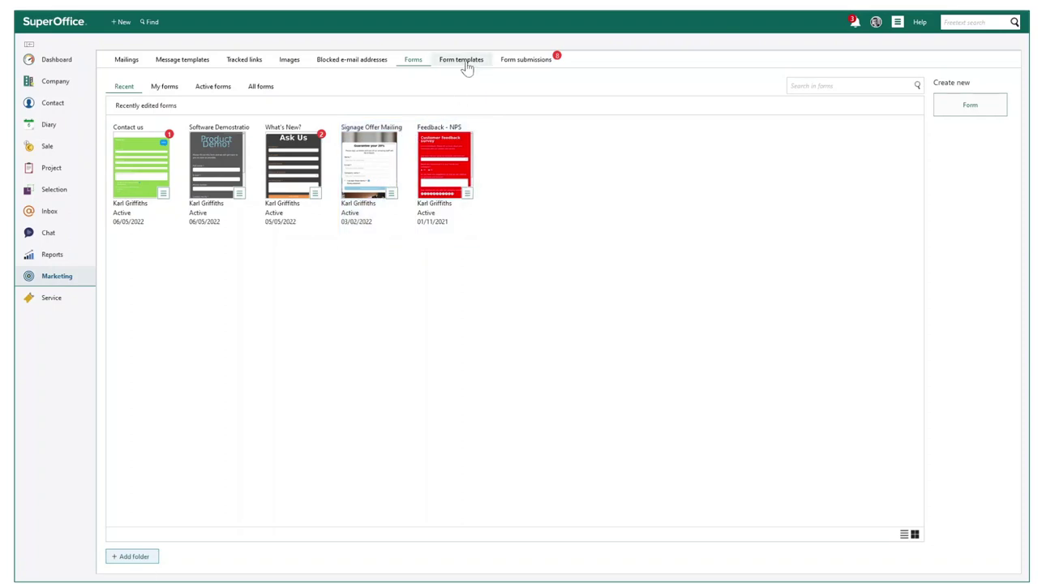
Browse the online form template library.
click(462, 60)
click(256, 89)
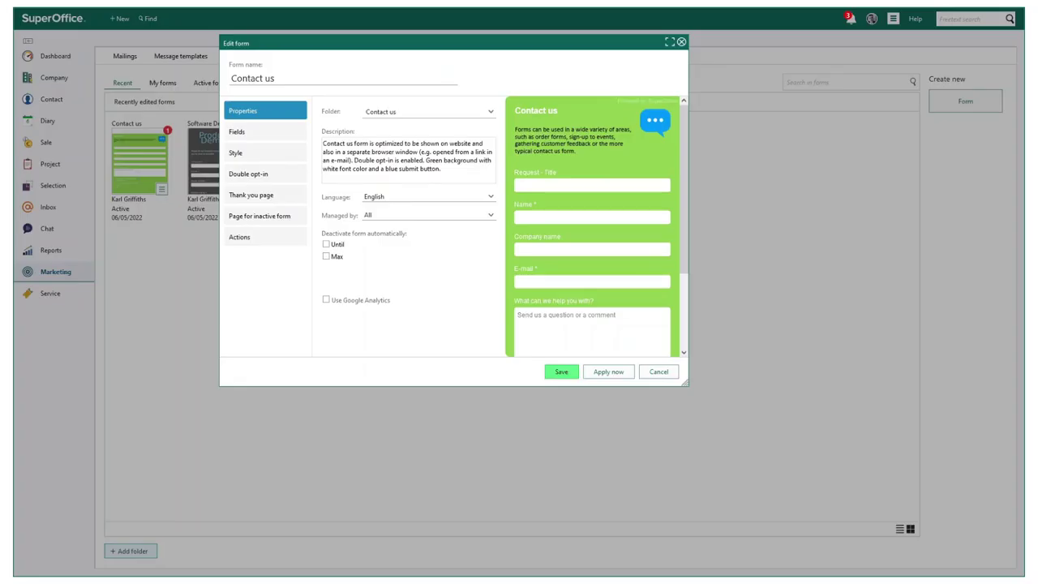
scroll(635, 239, down, 3)
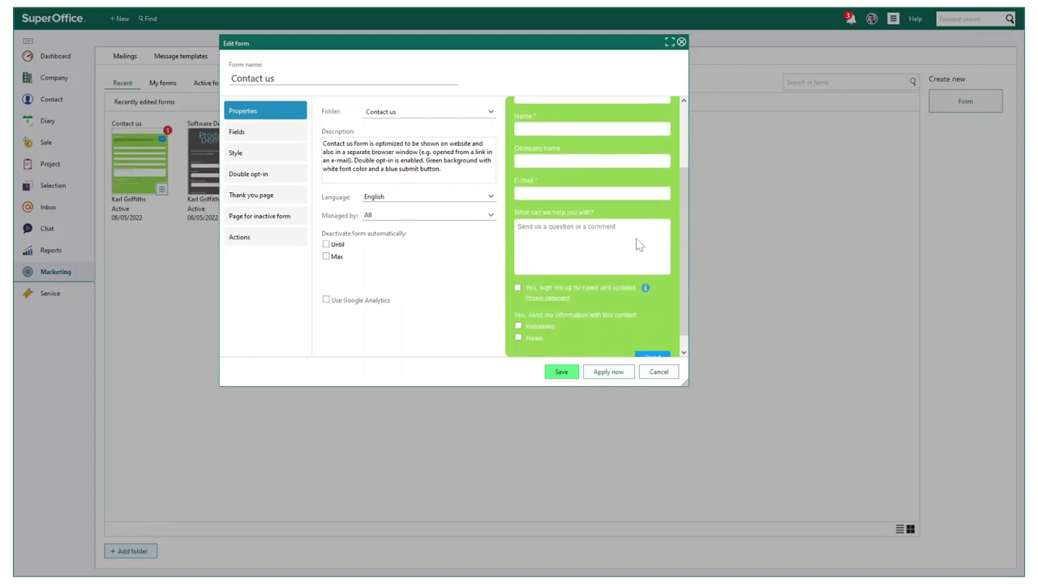
scroll(635, 245, up, 3)
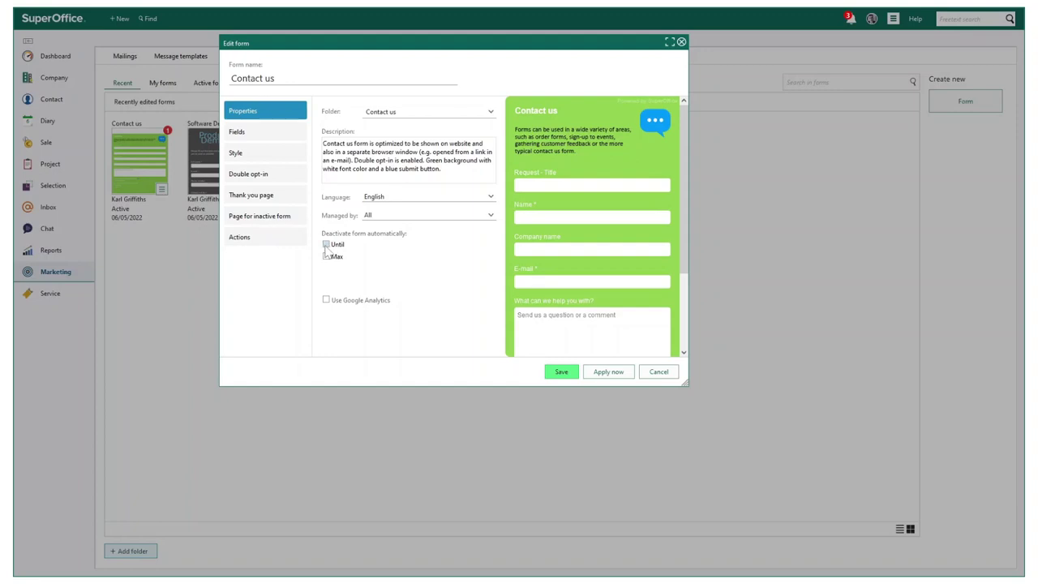
Try the Until-date and Max-submissions deactivation options on the Contact us form, then leave both off.
click(326, 245)
click(418, 246)
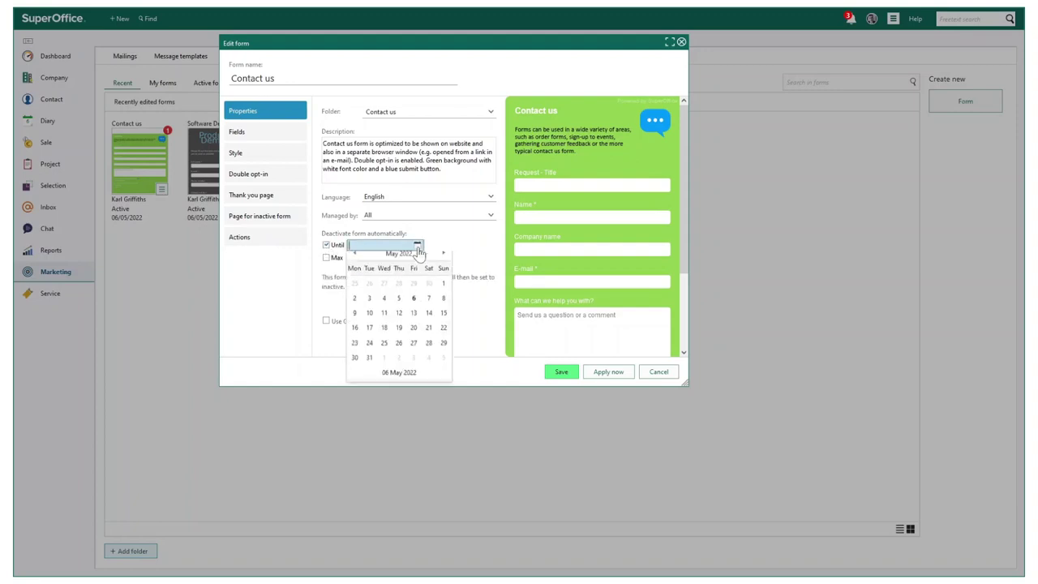
click(417, 247)
click(326, 245)
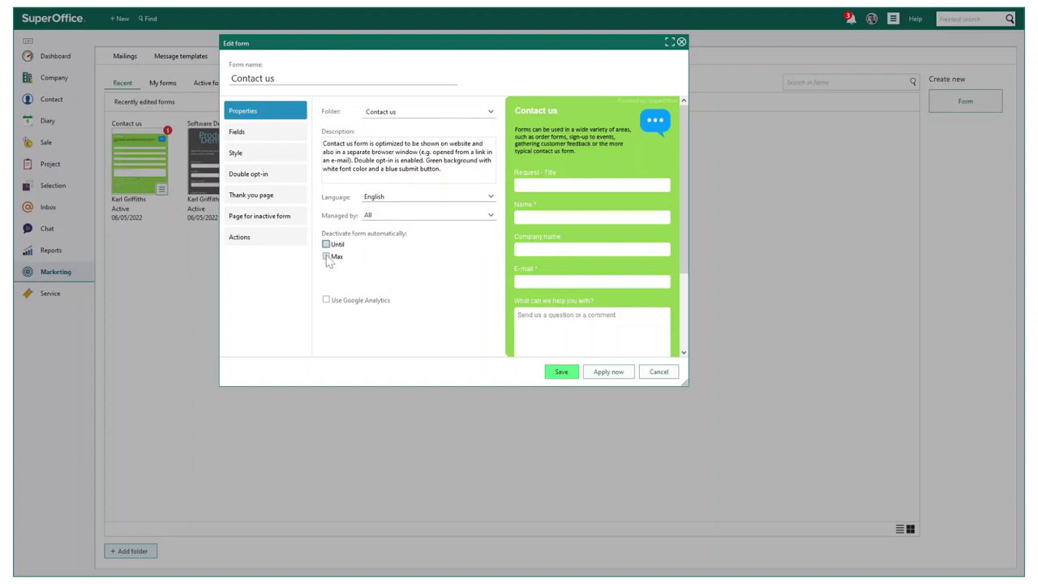
click(326, 257)
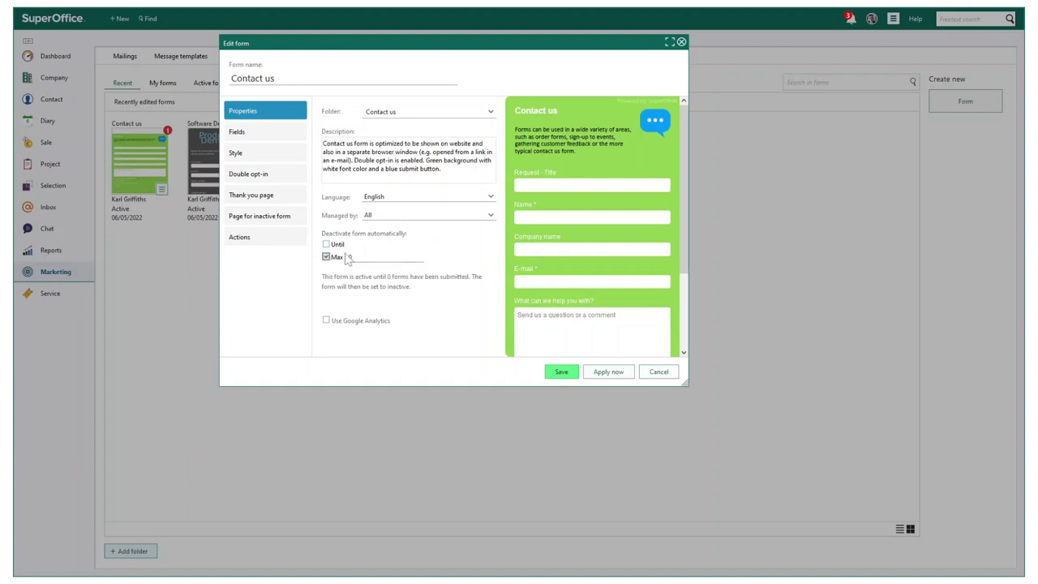
click(326, 256)
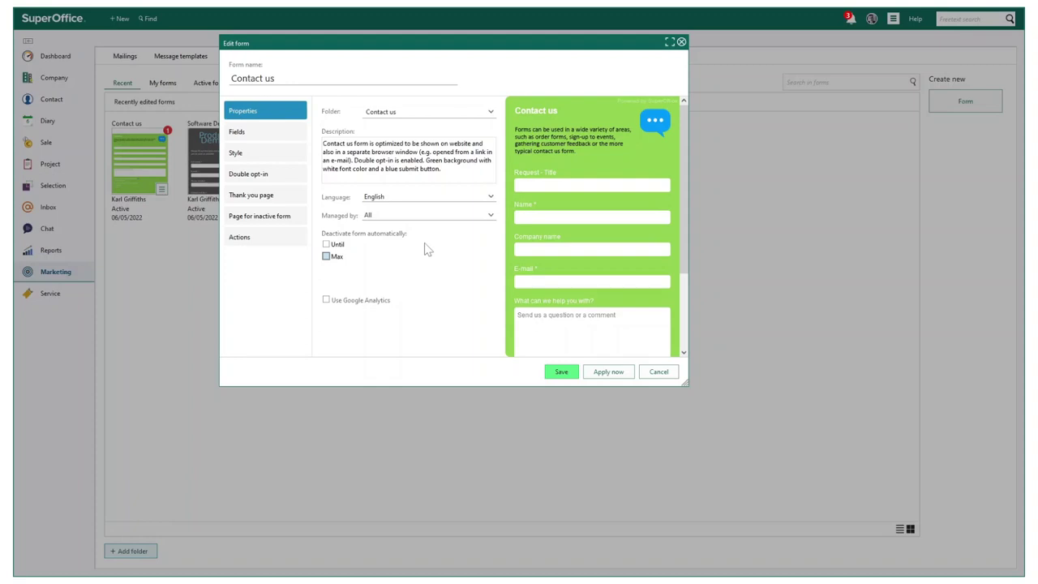
Change the form's Text block heading to "Contact us!".
click(297, 133)
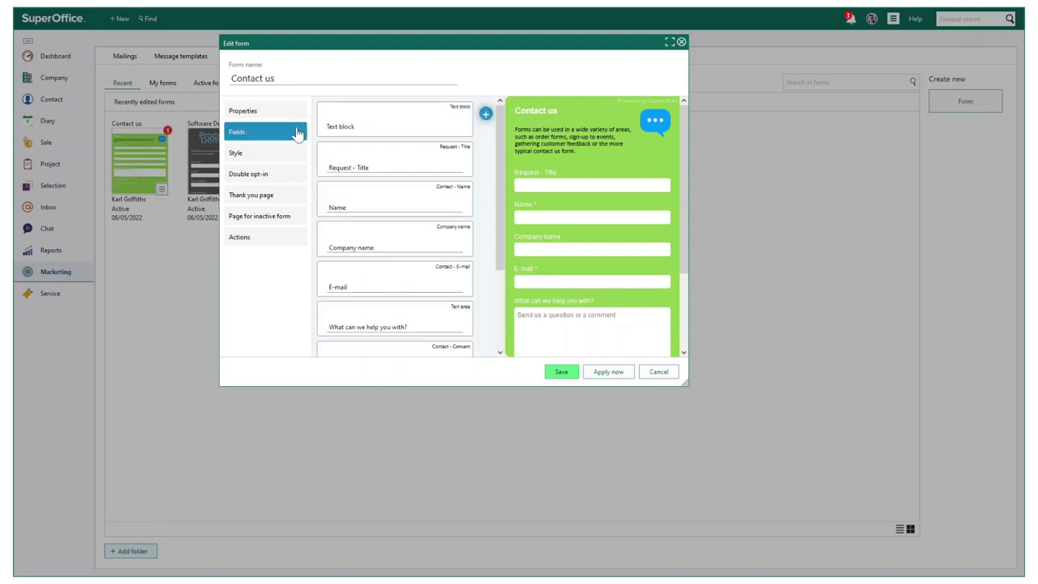
click(421, 162)
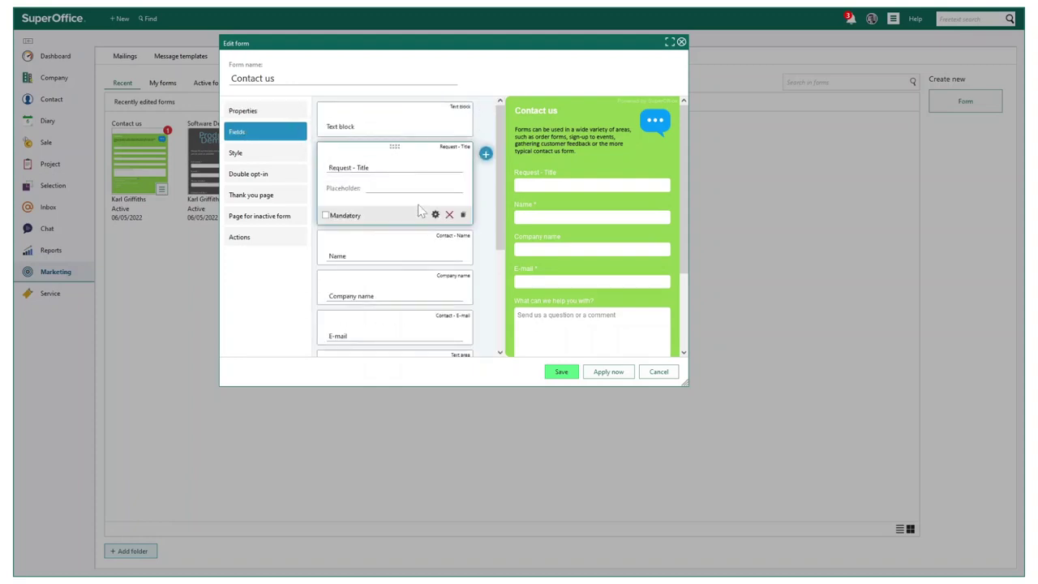
click(410, 121)
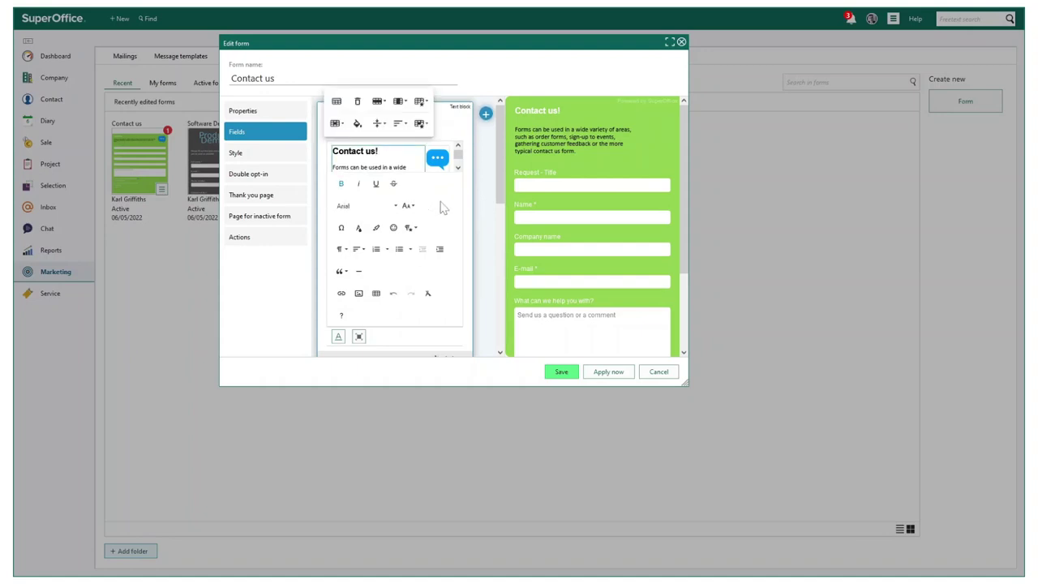
click(493, 248)
scroll(442, 198, down, 2)
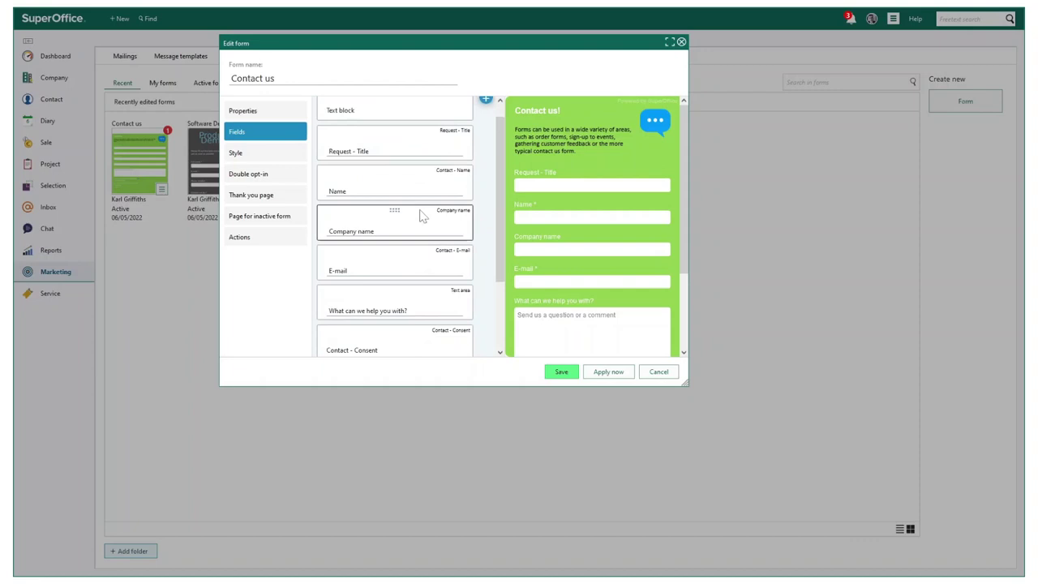
scroll(434, 182, up, 2)
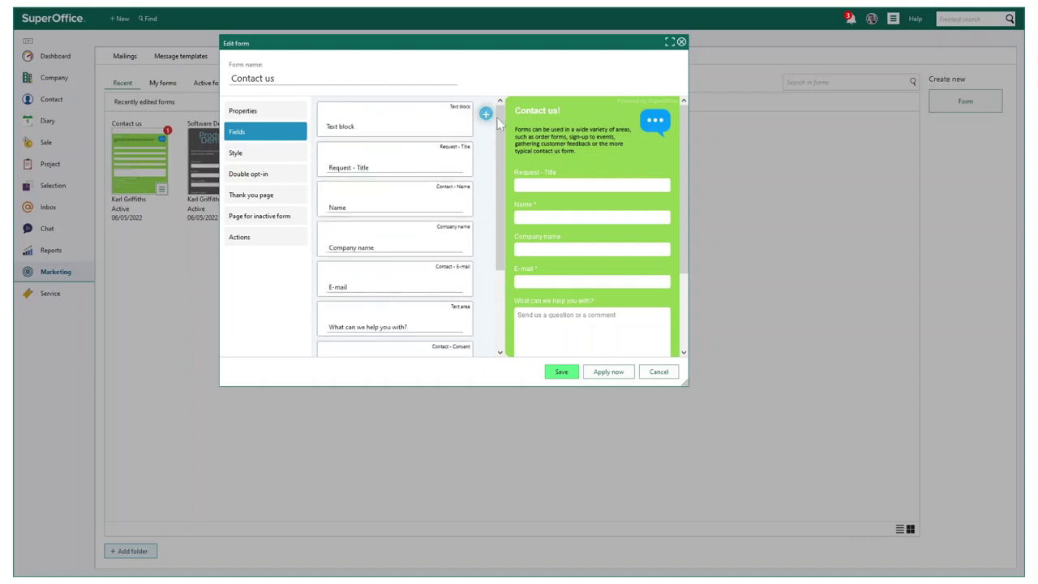
Cancel the Add element list without adding anything, then show the form's Style settings.
click(485, 114)
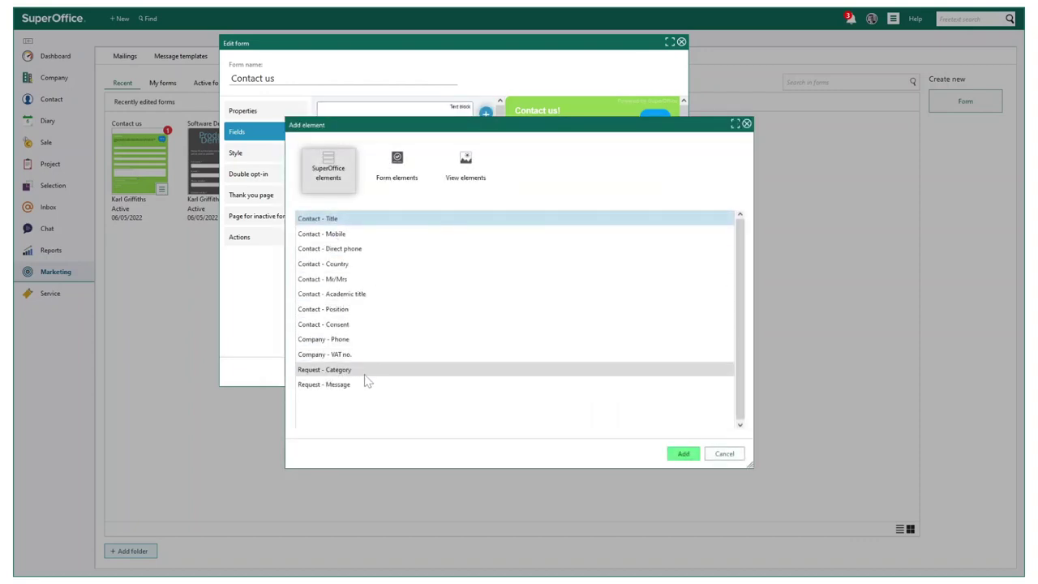
click(729, 454)
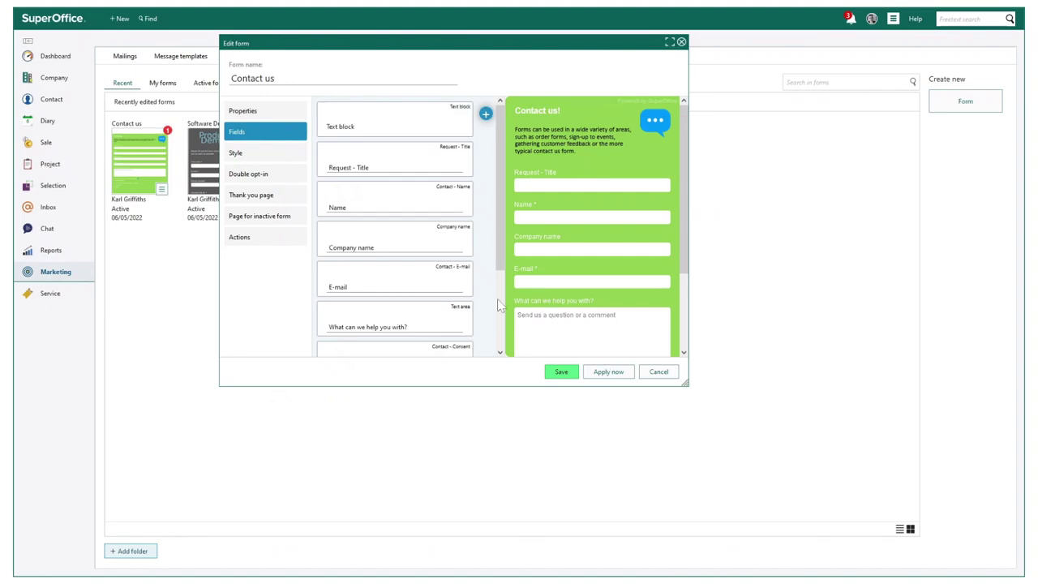
click(250, 156)
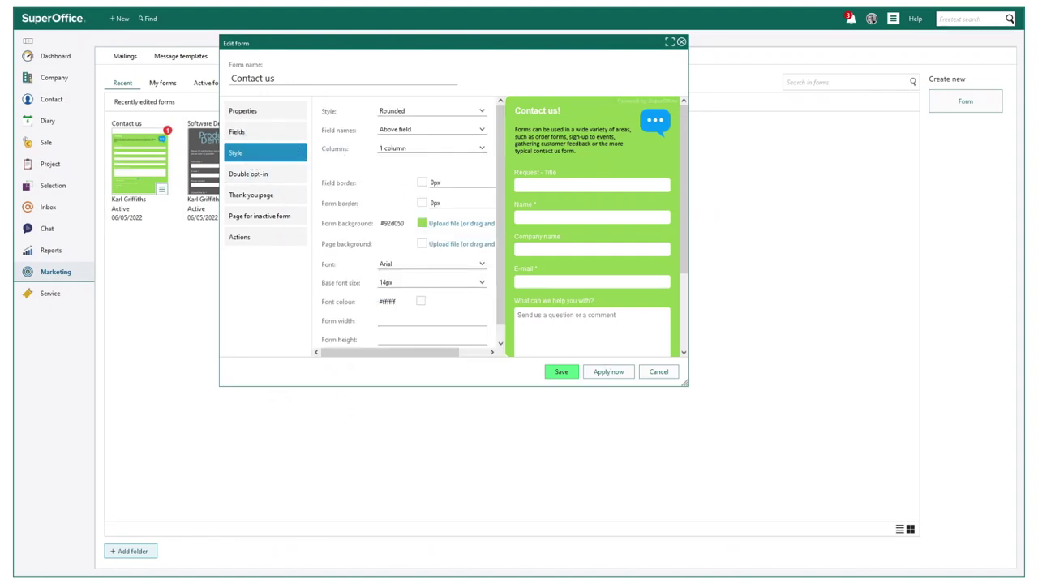
Review the background and field border colours, and make sure double opt-in is enabled.
click(421, 223)
click(421, 183)
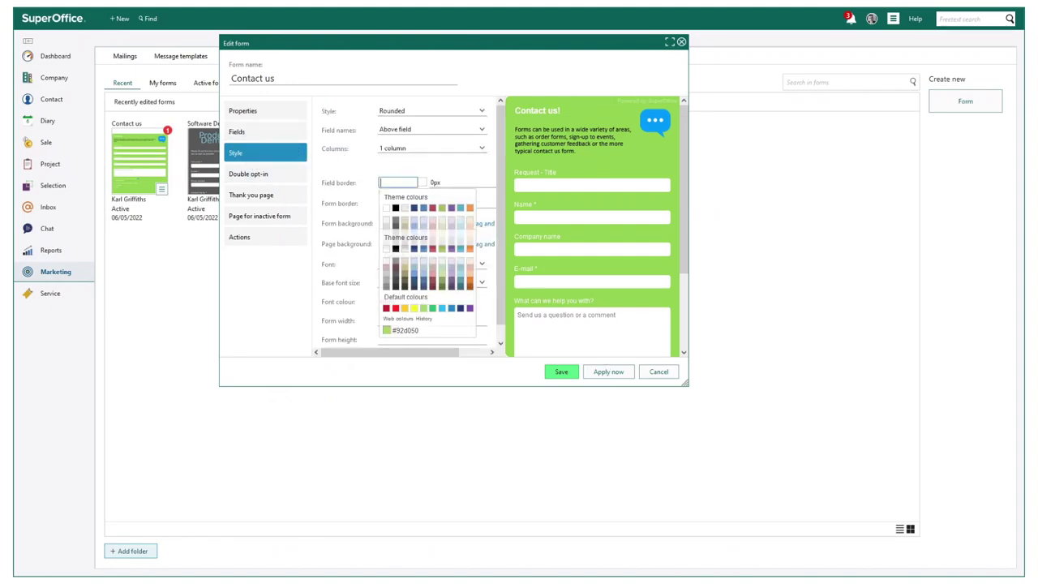
click(272, 172)
click(331, 114)
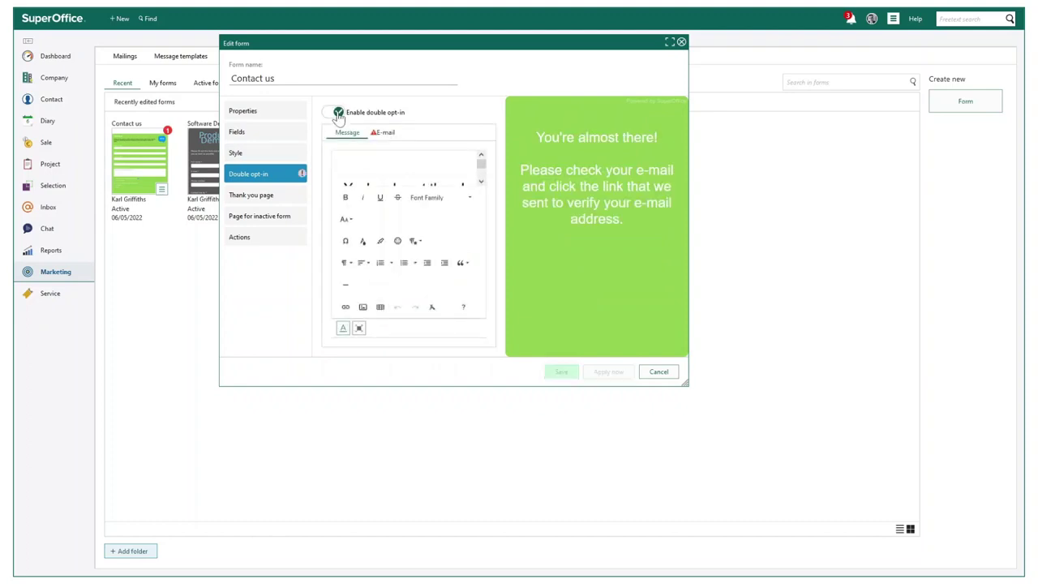
Review the thank-you and inactive-form messages, then show the Actions settings.
click(267, 196)
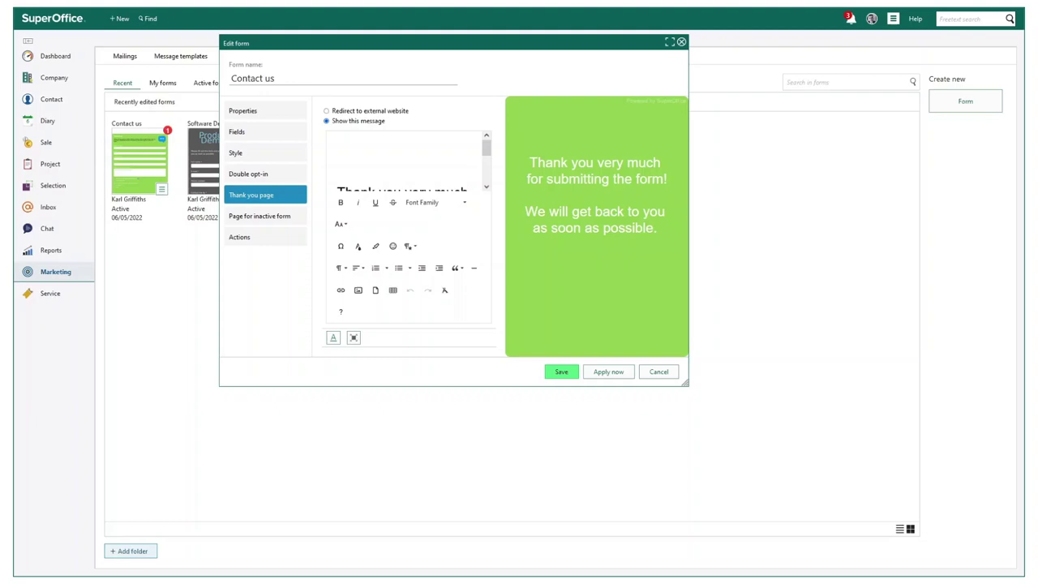
click(282, 217)
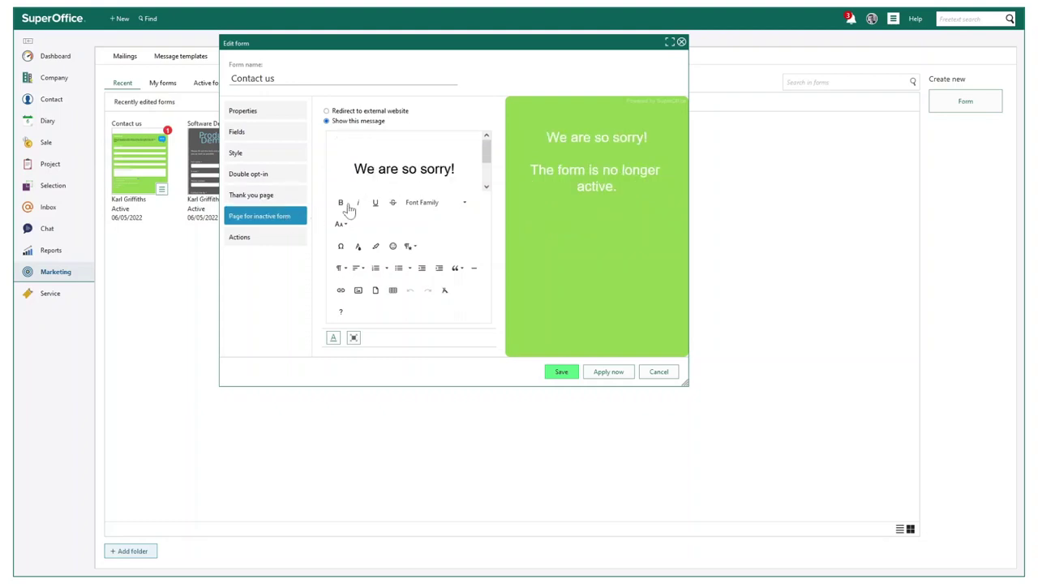
click(276, 239)
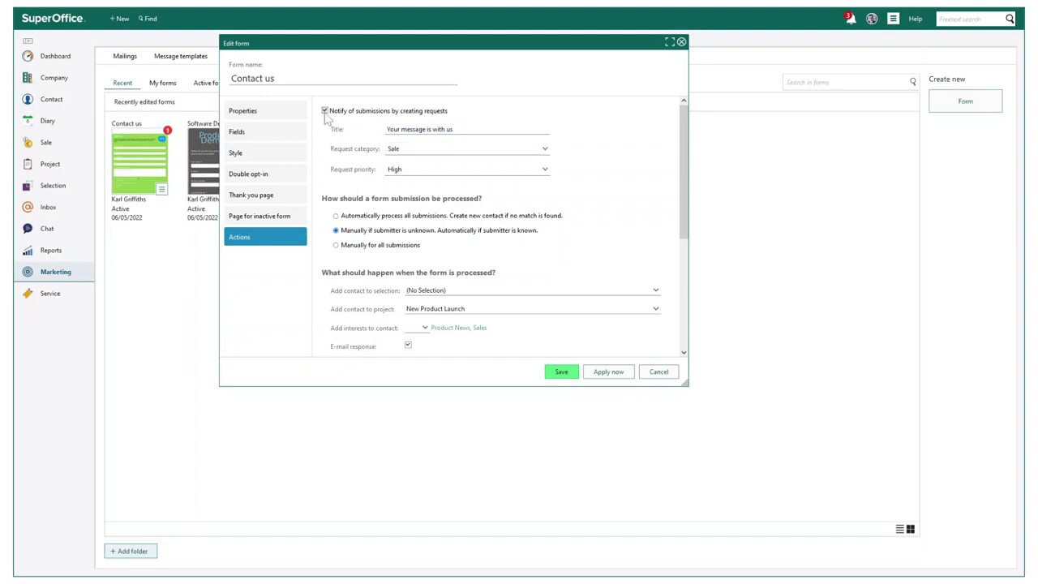
scroll(395, 167, down, 1)
scroll(397, 165, down, 1)
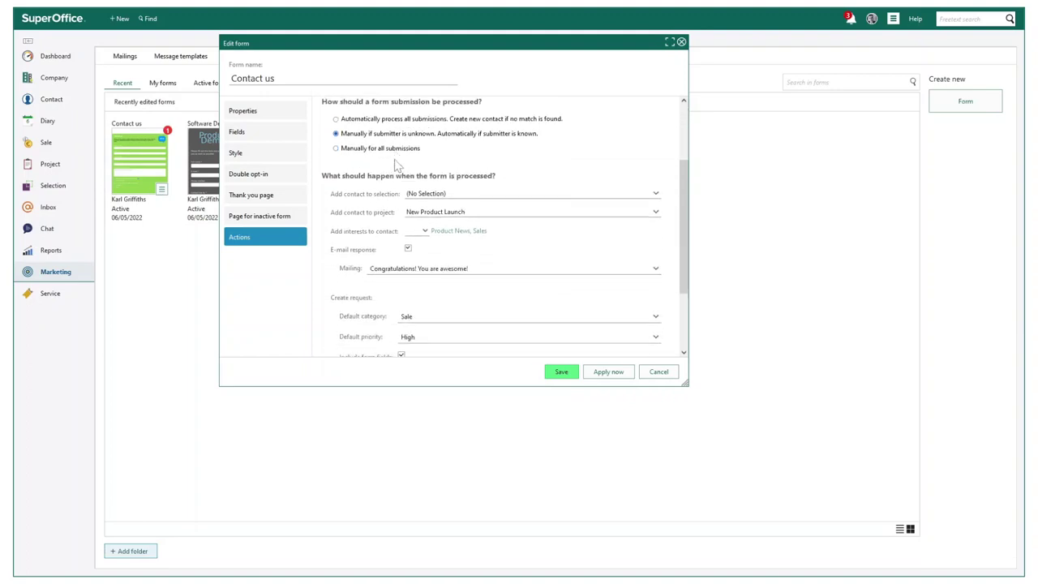
scroll(396, 166, down, 1)
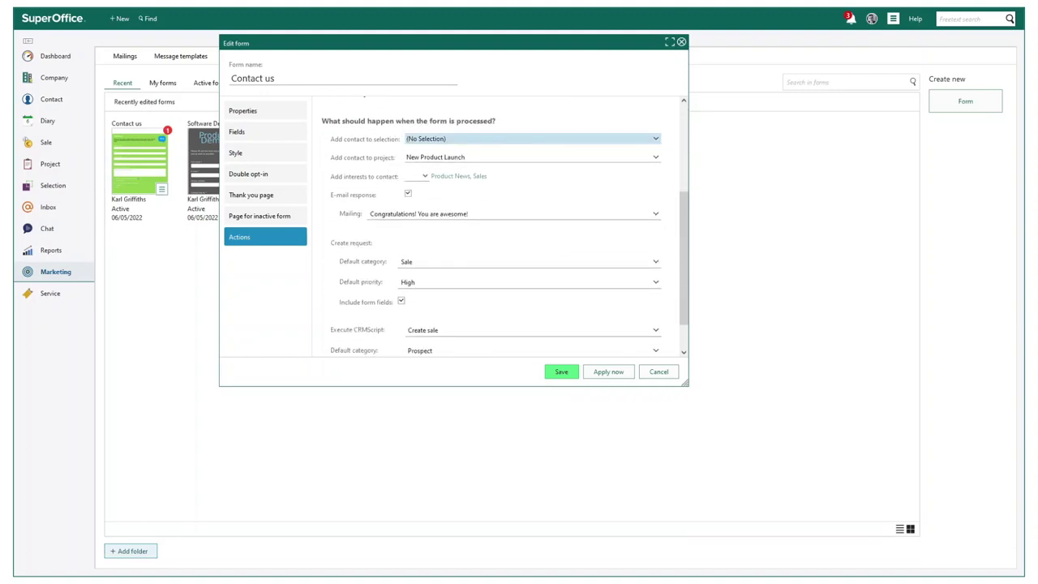
click(422, 139)
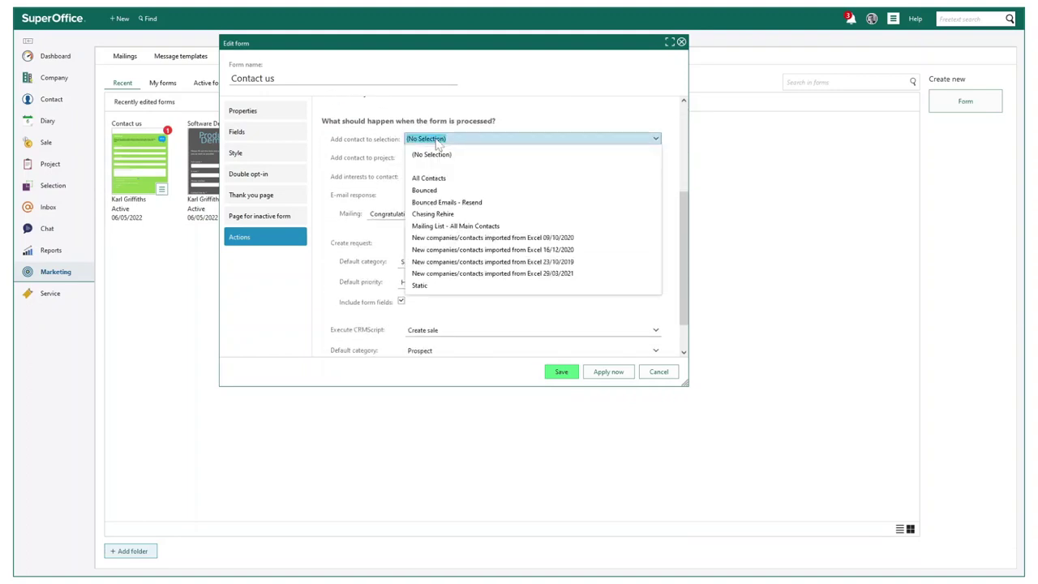
click(369, 158)
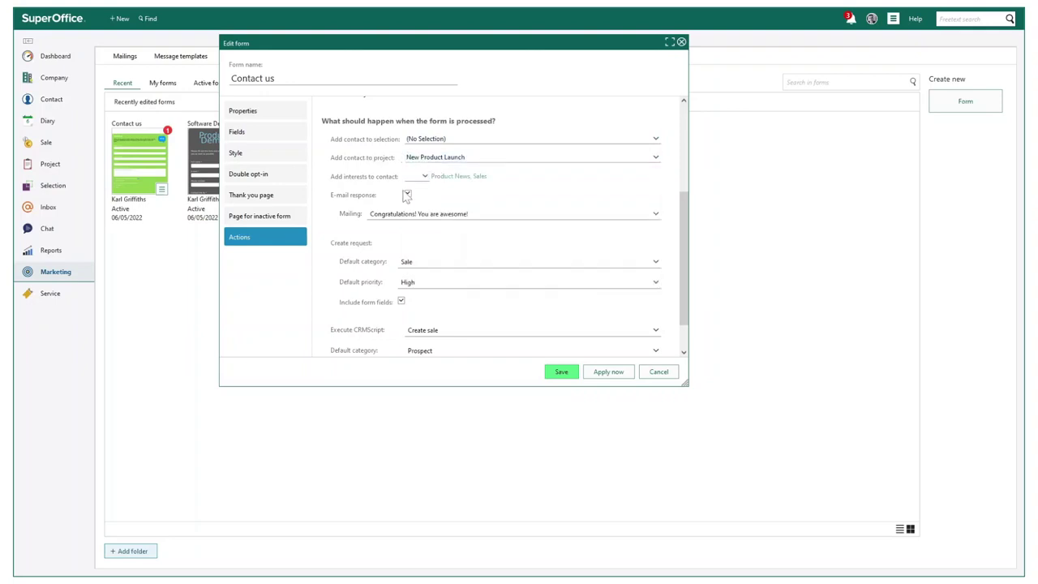
scroll(410, 255, down, 1)
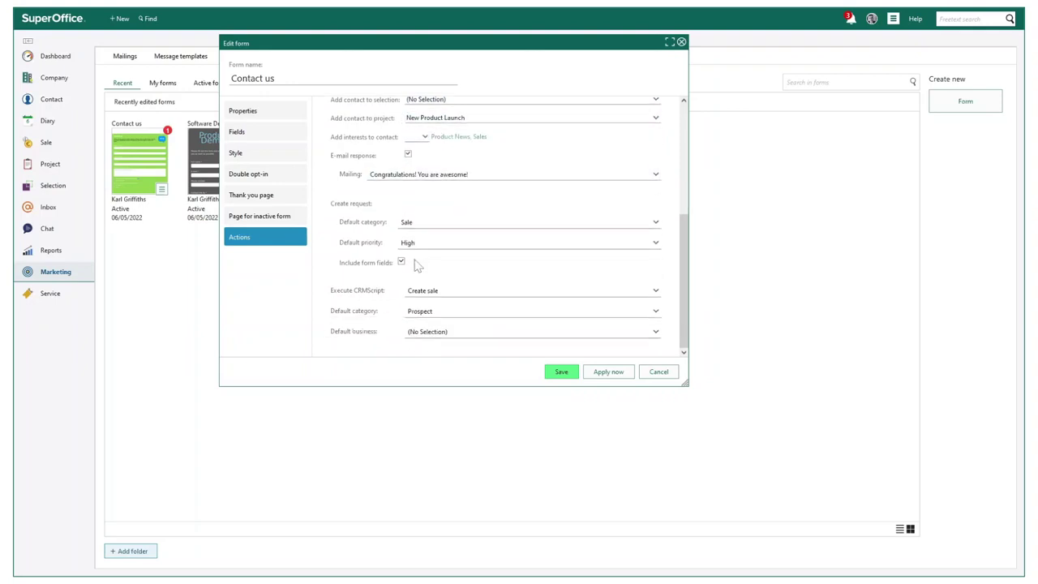
click(457, 292)
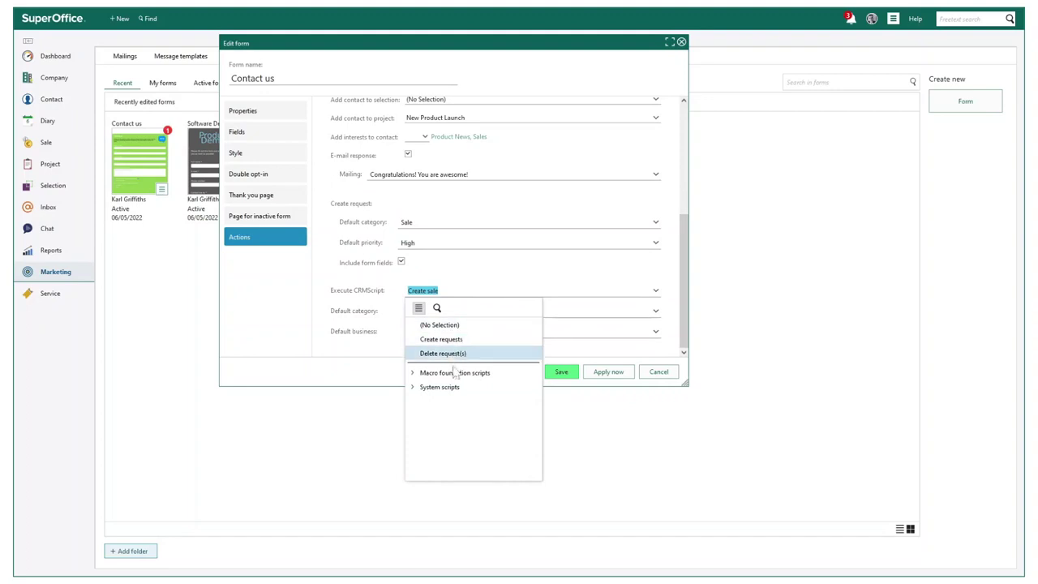
click(412, 374)
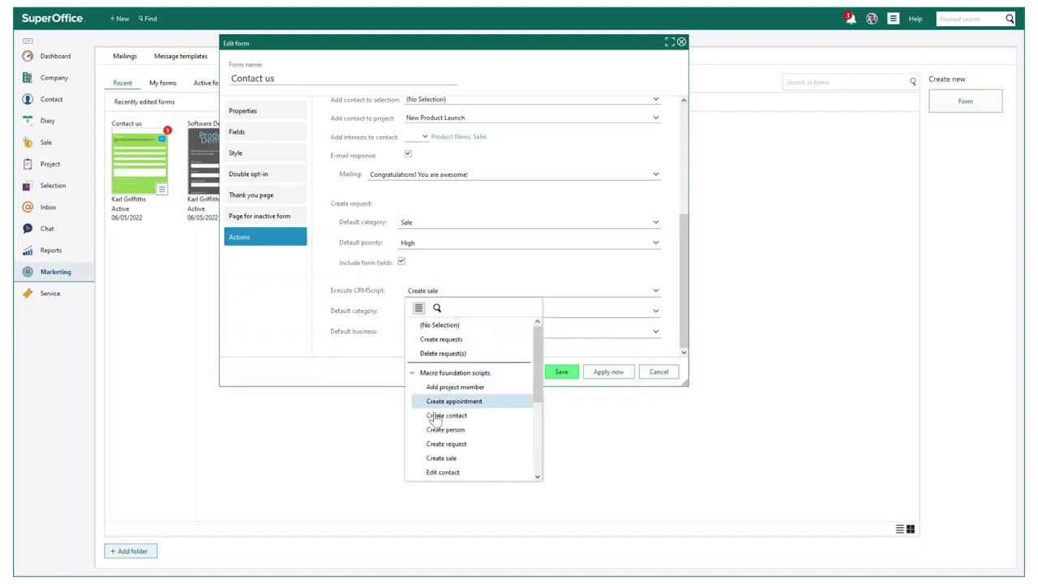
click(326, 448)
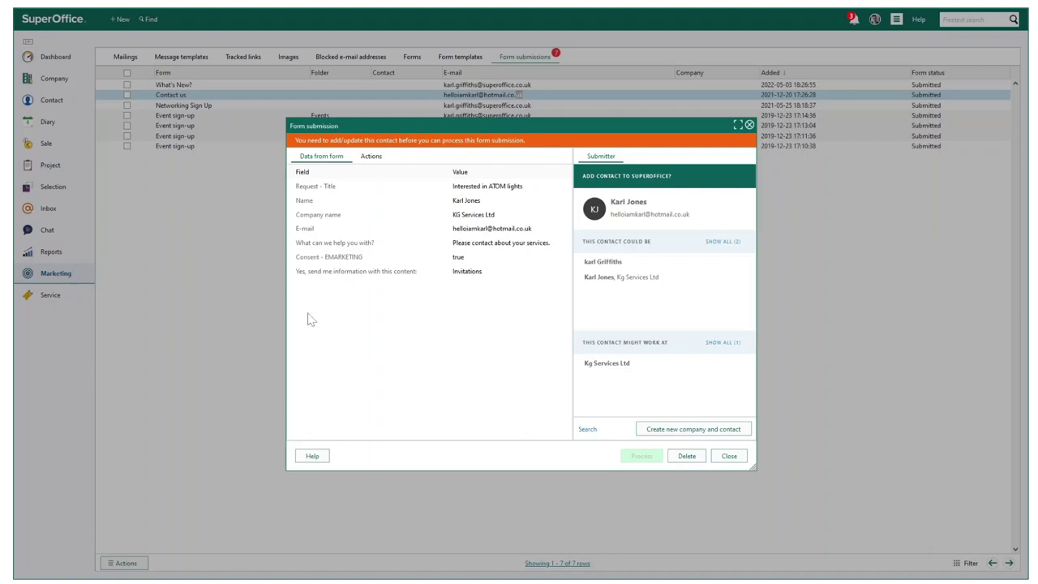
Match the pending submission's submitter to the existing Kg Services Ltd contact and process it.
click(357, 156)
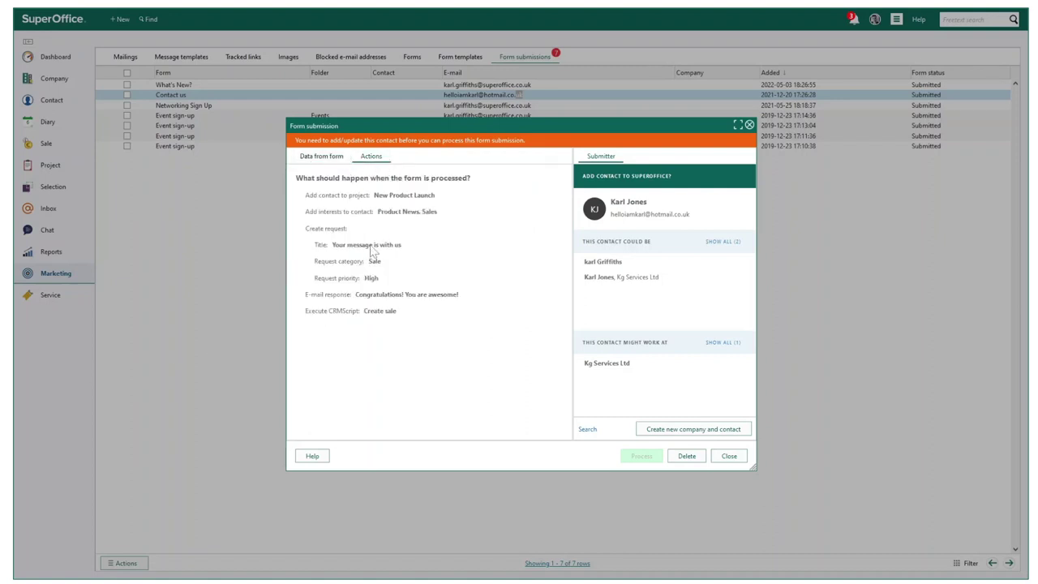
click(323, 158)
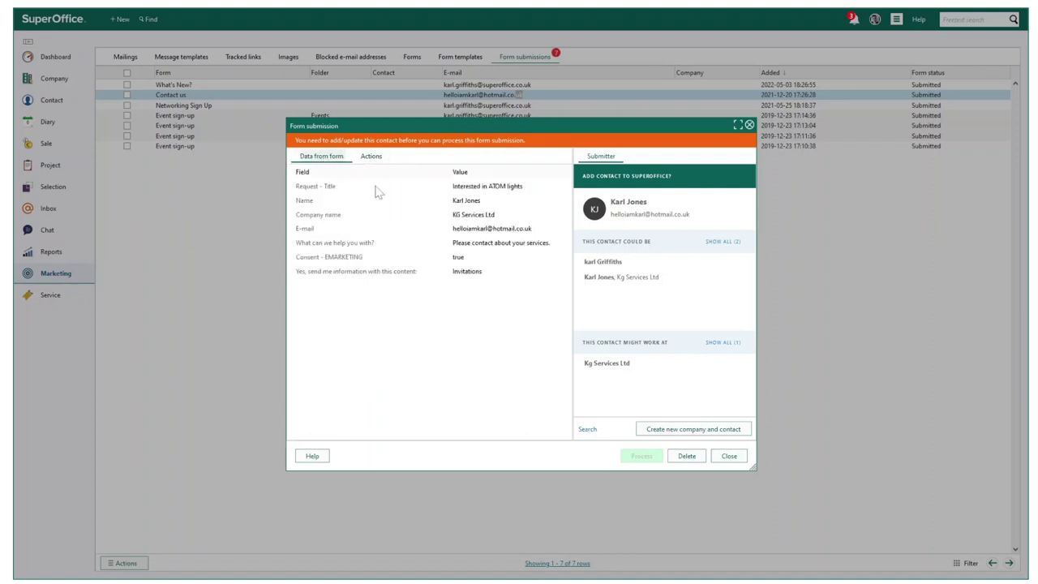
click(681, 278)
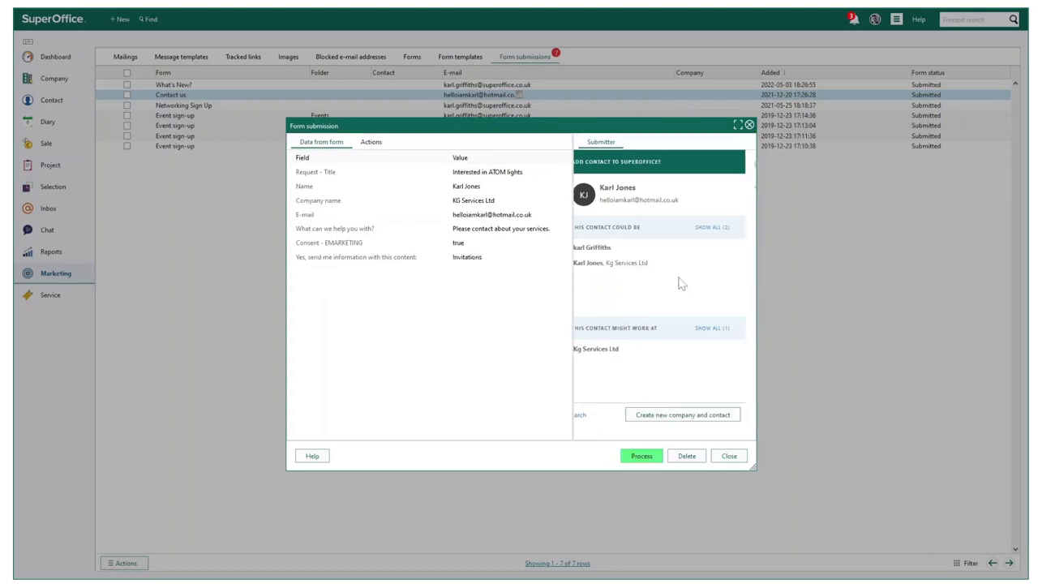
click(640, 457)
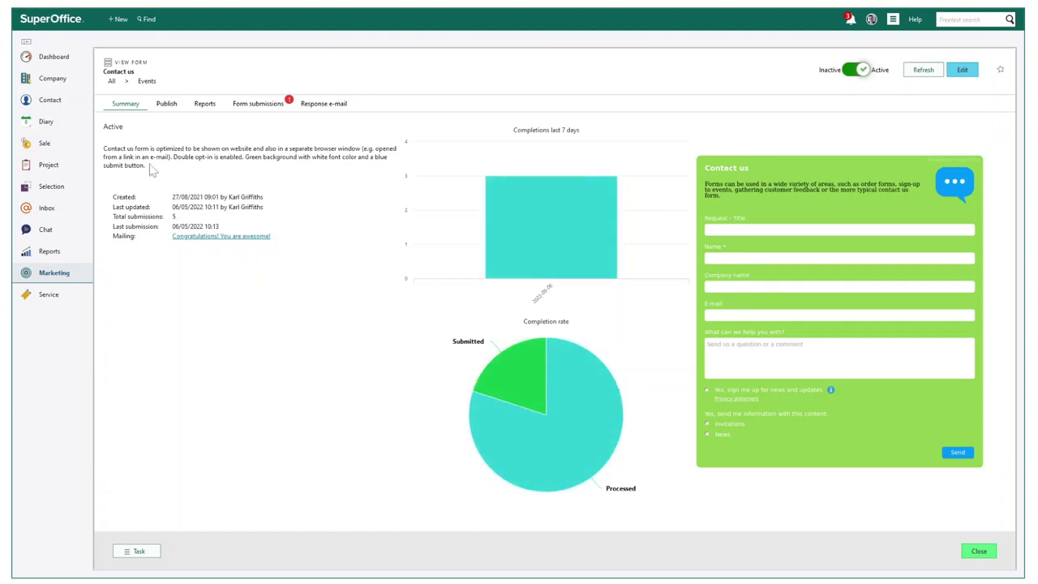
Review the inline and popup embed options and the Reports, then list the five form submissions.
click(166, 104)
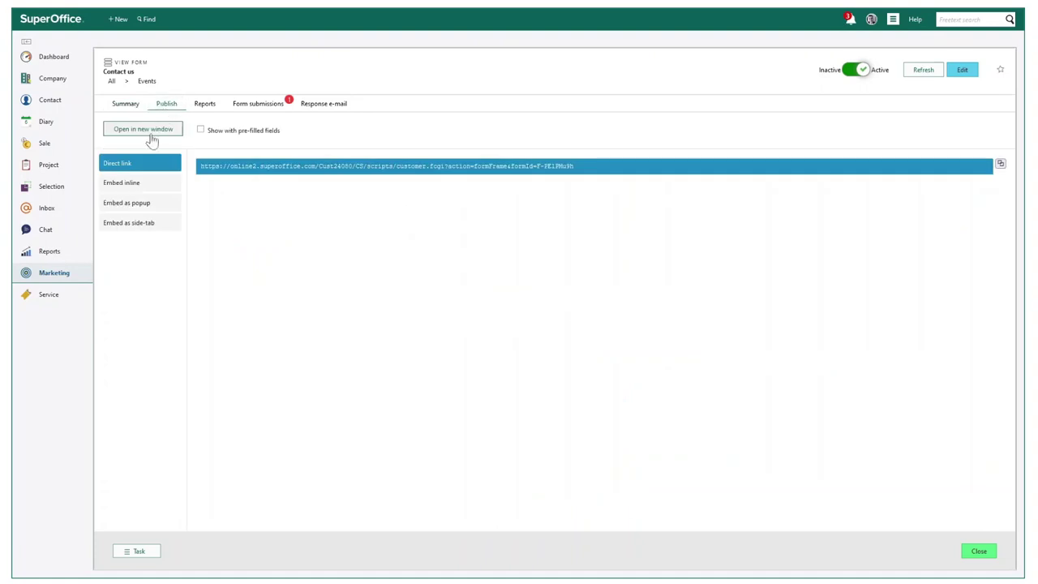
click(136, 184)
click(136, 203)
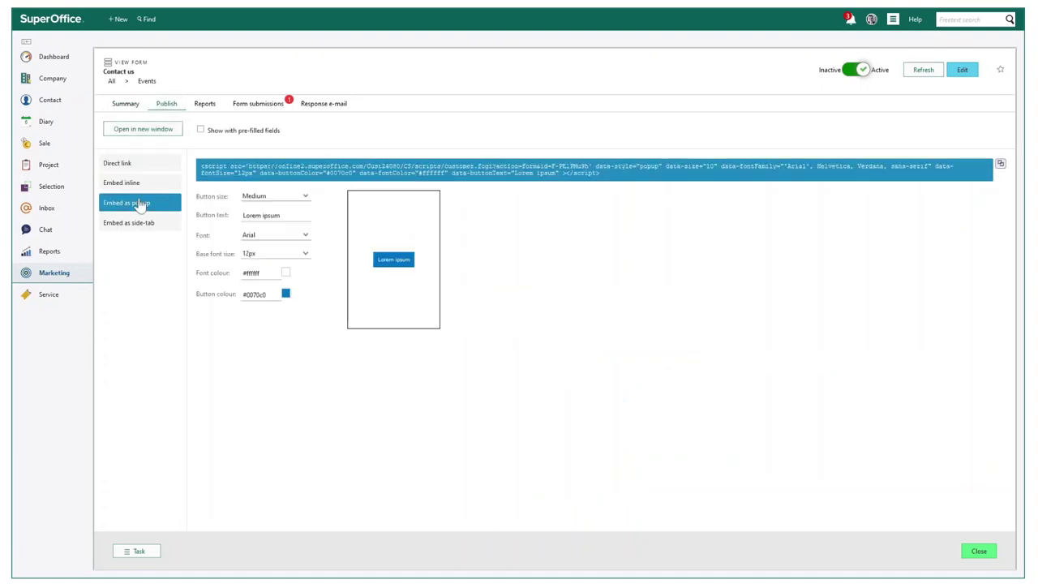
click(205, 104)
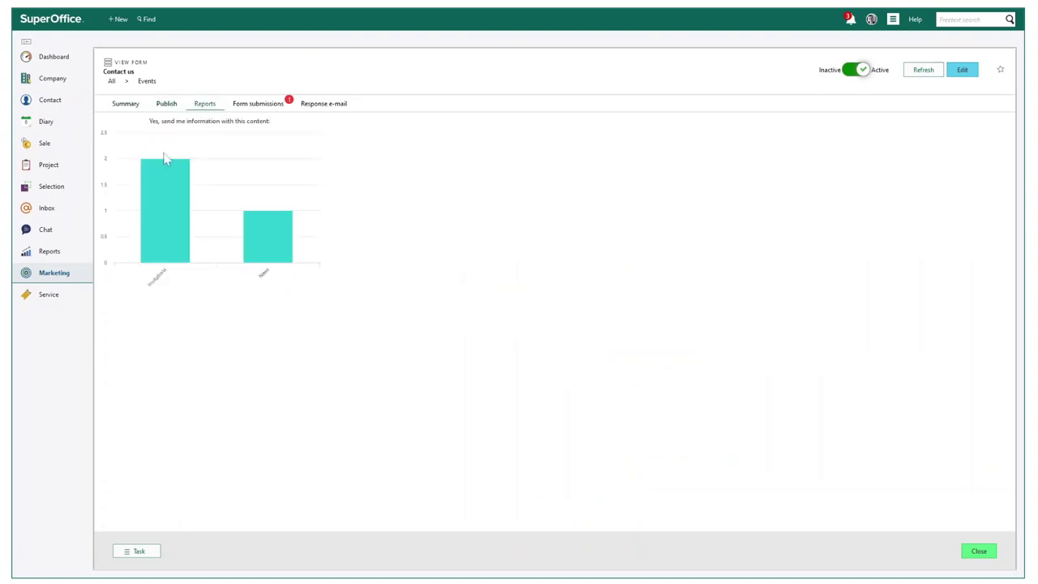
click(258, 104)
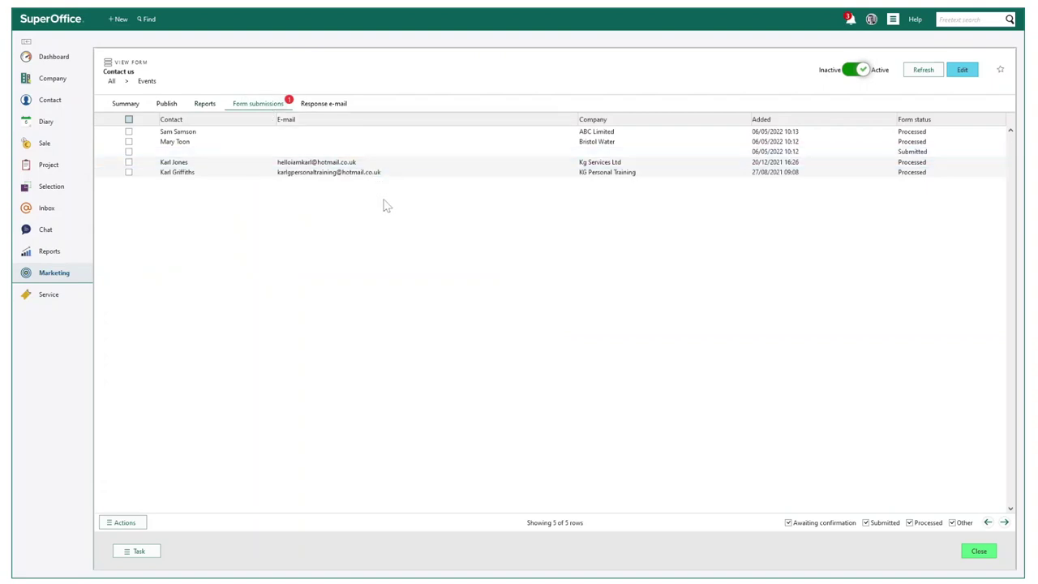